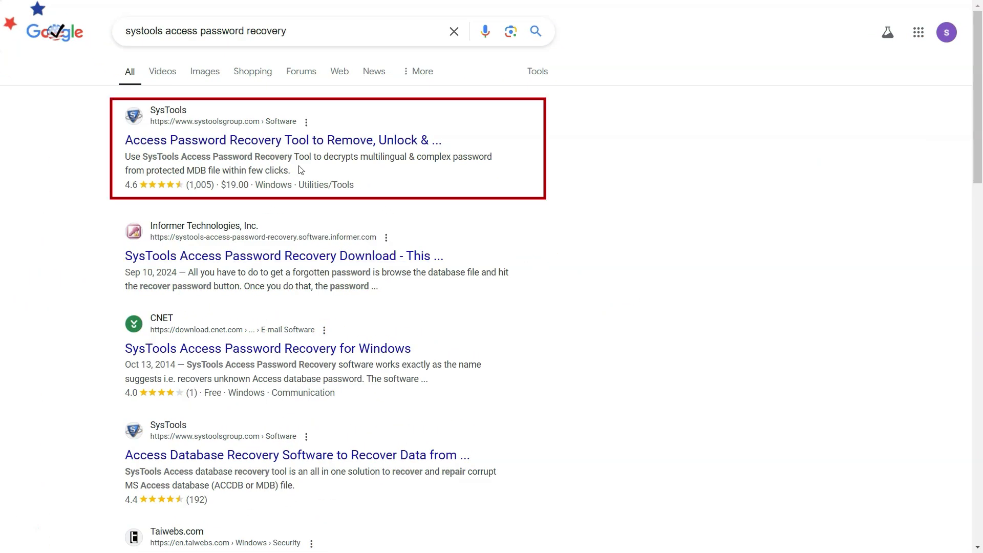
Open the SysTools product page from the search results, then open sample.mdb in Access
left_click(239, 145)
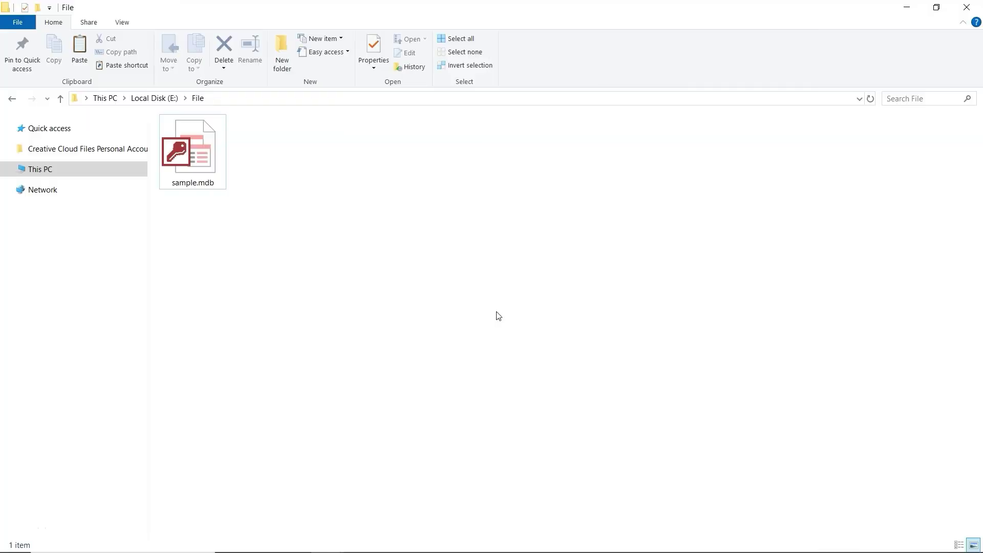
left_click(194, 162)
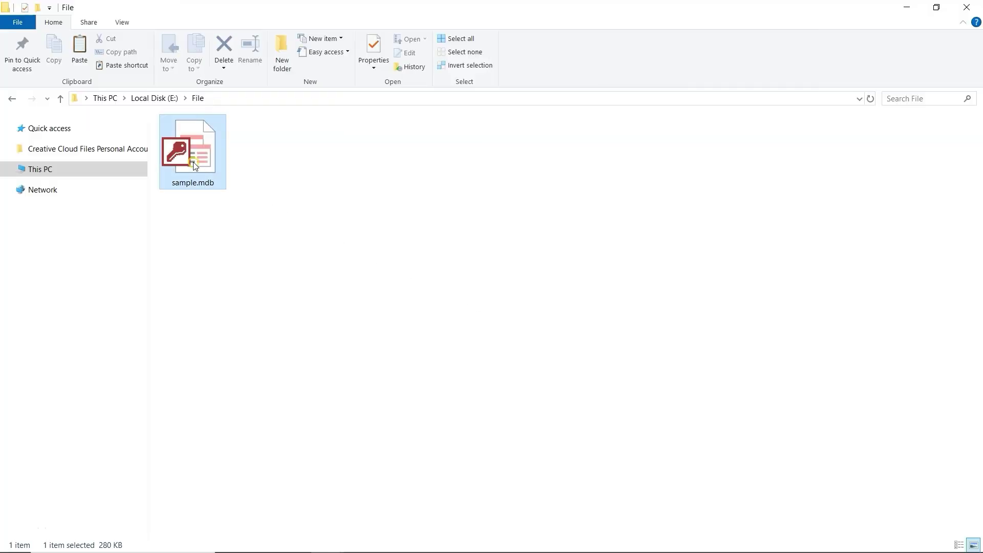
double_click(195, 163)
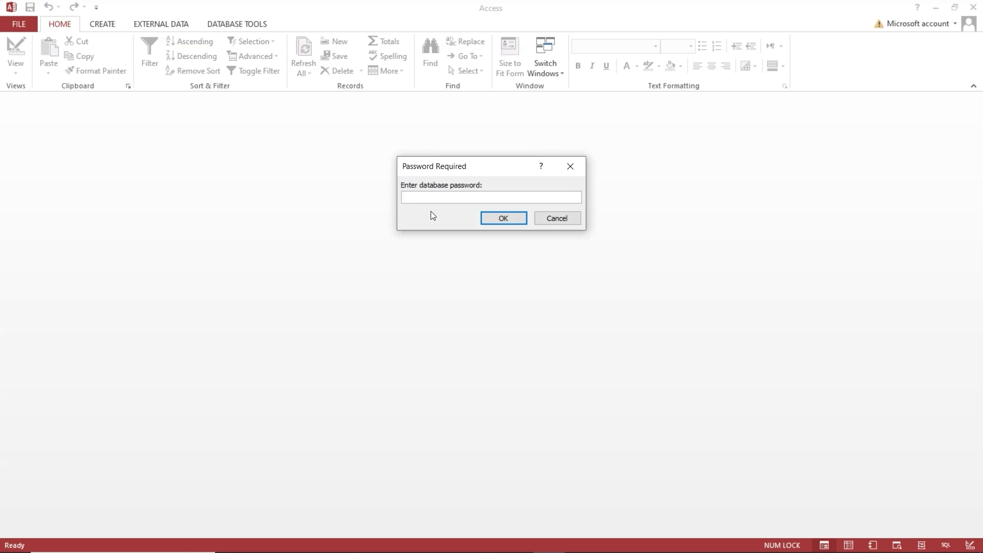
Submit a guessed password for sample.mdb, which Access rejects as not valid
type("***")
type("**")
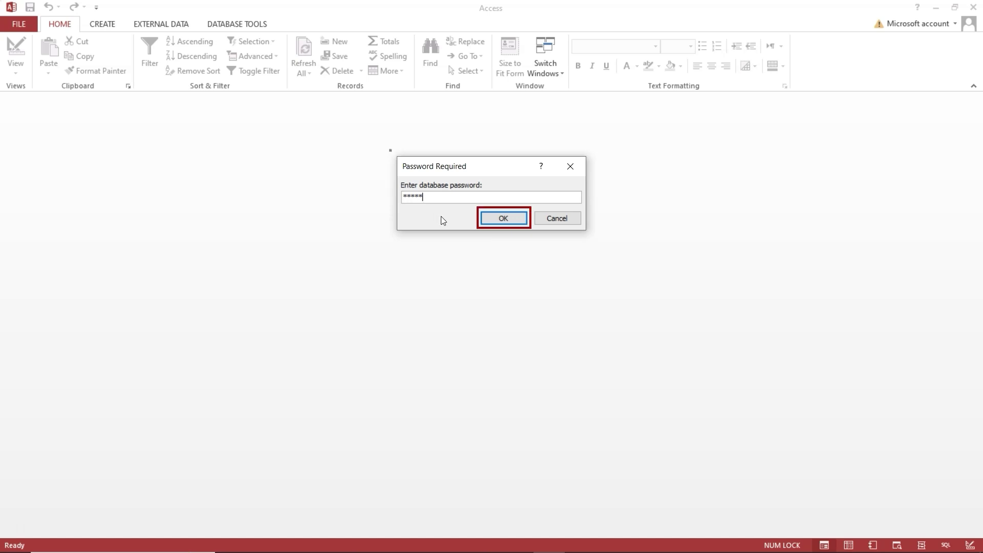
left_click(489, 220)
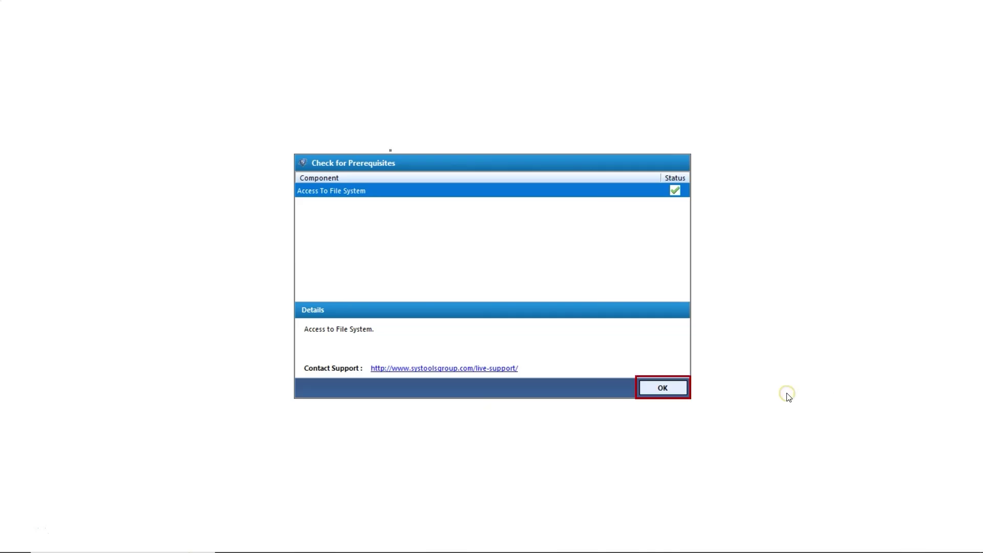
Dismiss the Check for Prerequisites dialog to reach the SysTools main window
left_click(663, 387)
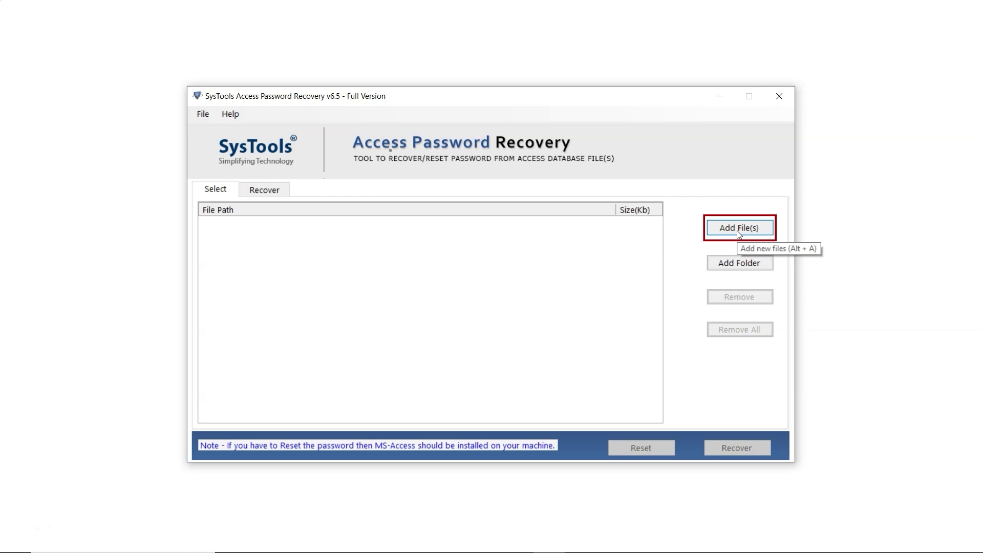
Add E:\File\sample.mdb to the SysTools file list via Add File(s)
left_click(739, 233)
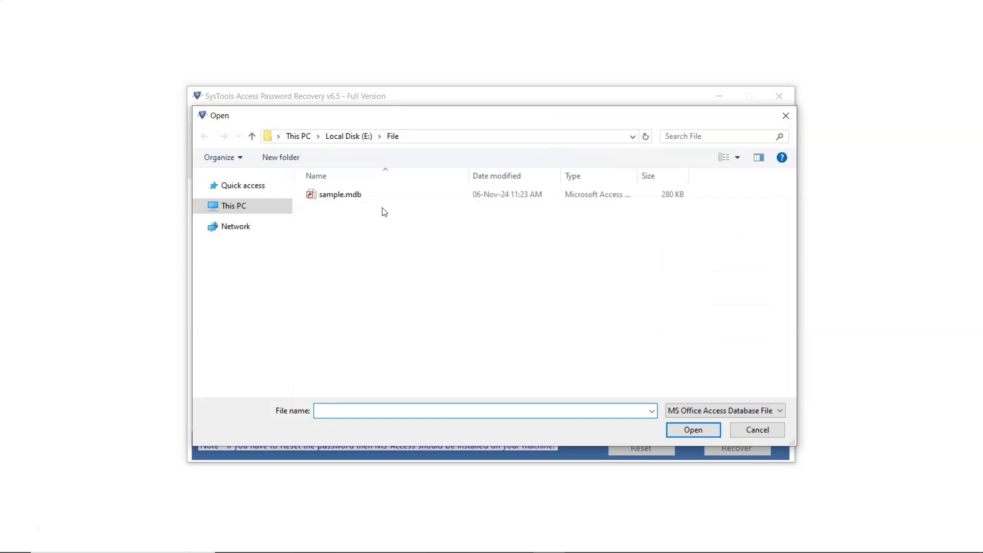
left_click(344, 202)
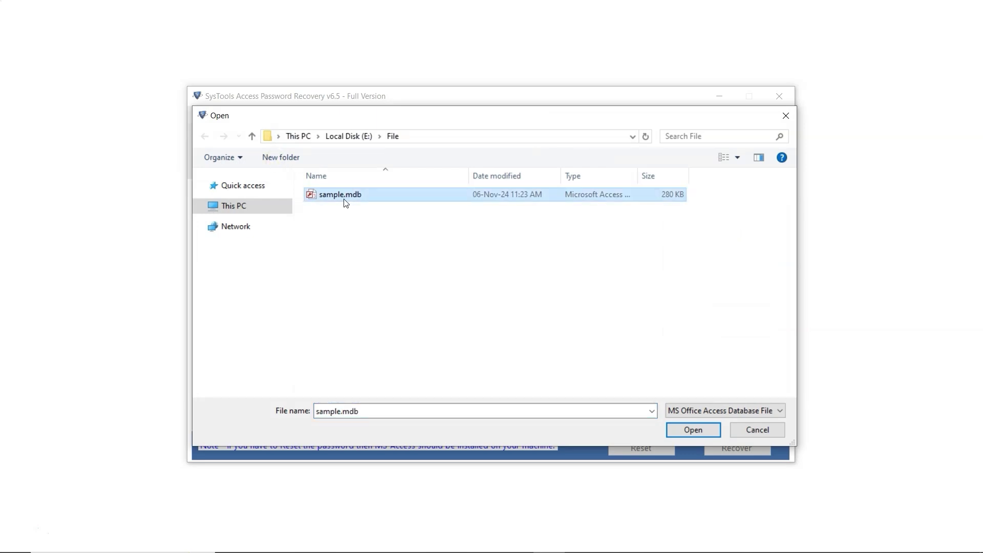
left_click(692, 430)
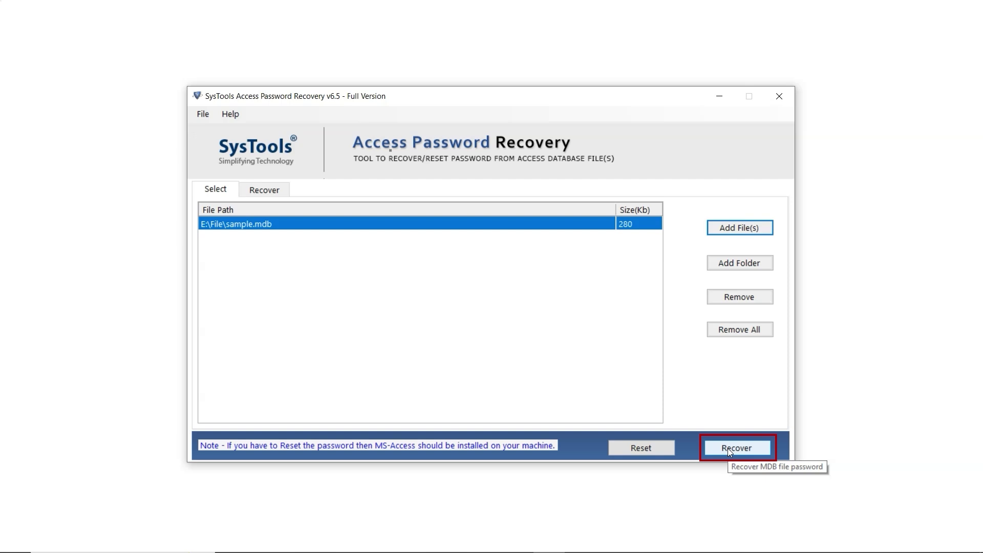
left_click(727, 449)
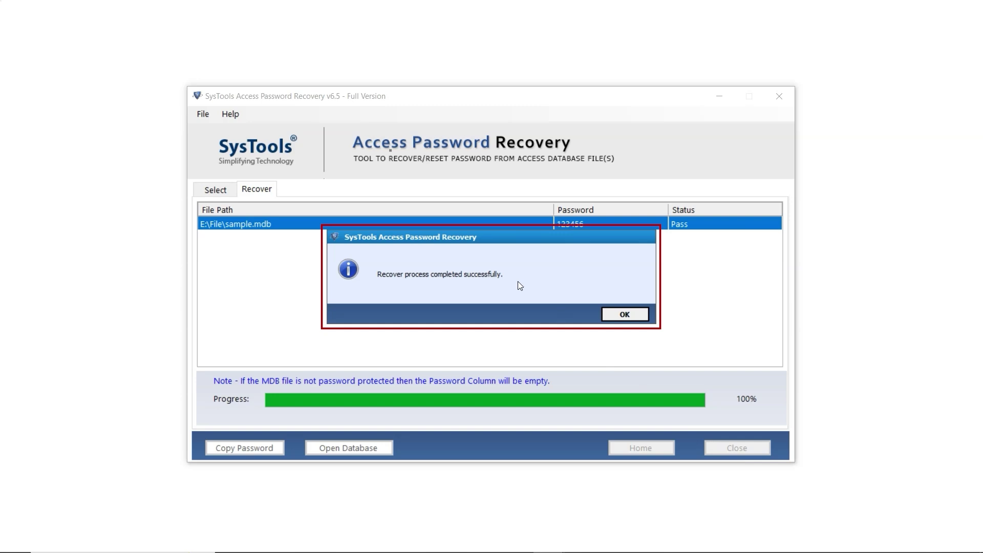
left_click(621, 315)
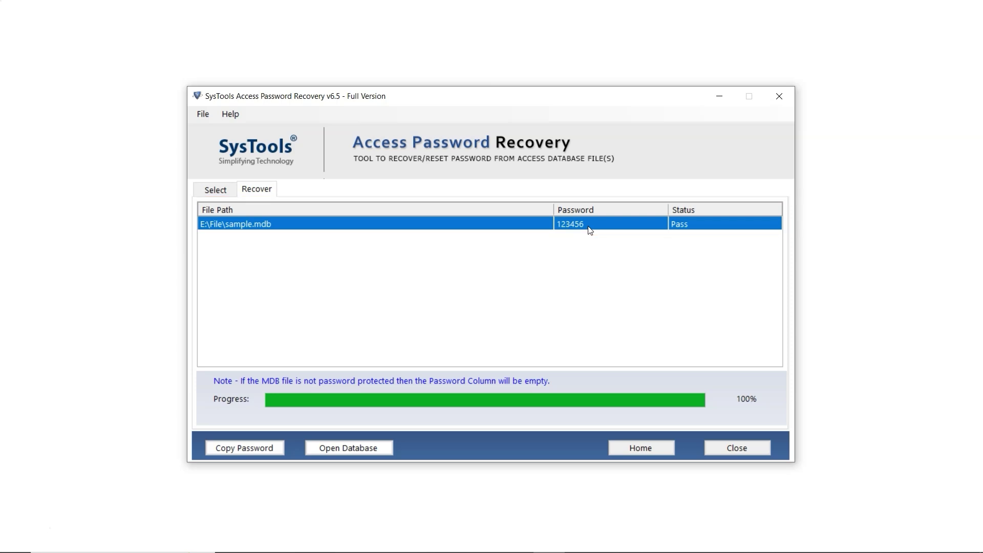
left_click(234, 451)
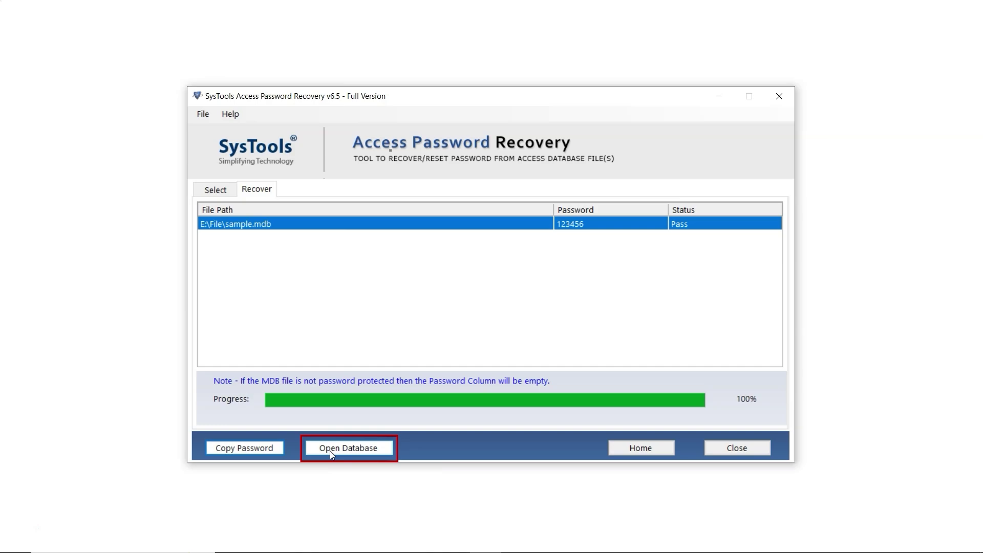
left_click(330, 450)
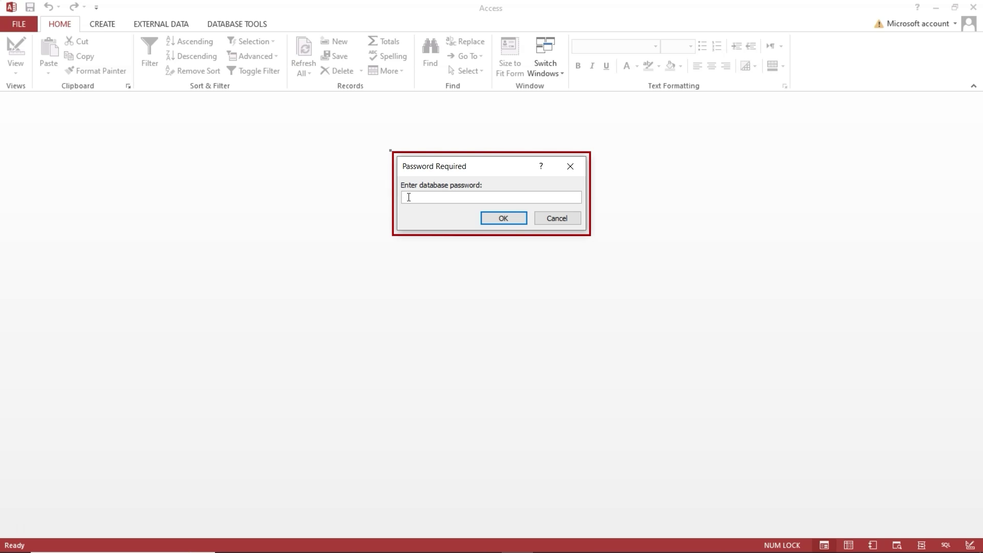
type("******")
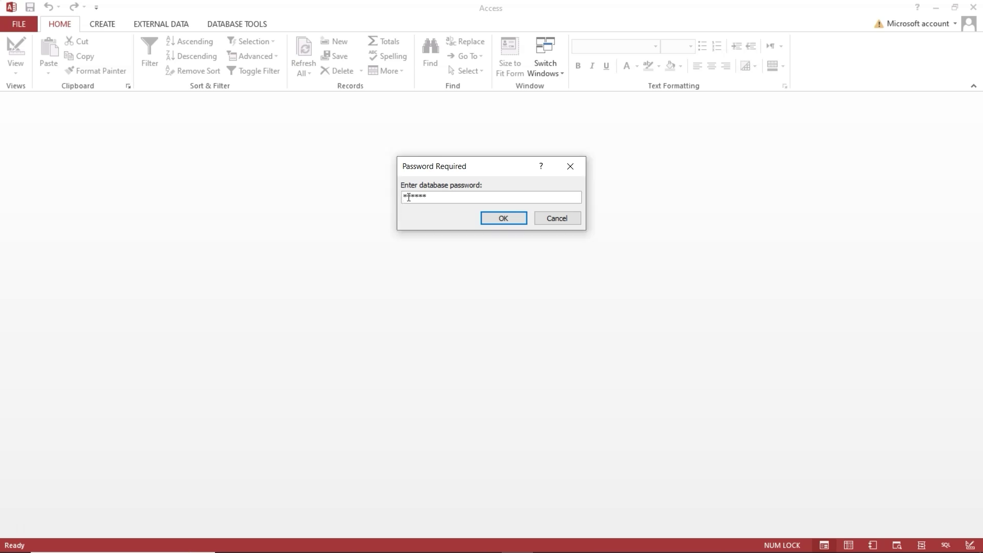
left_click(492, 219)
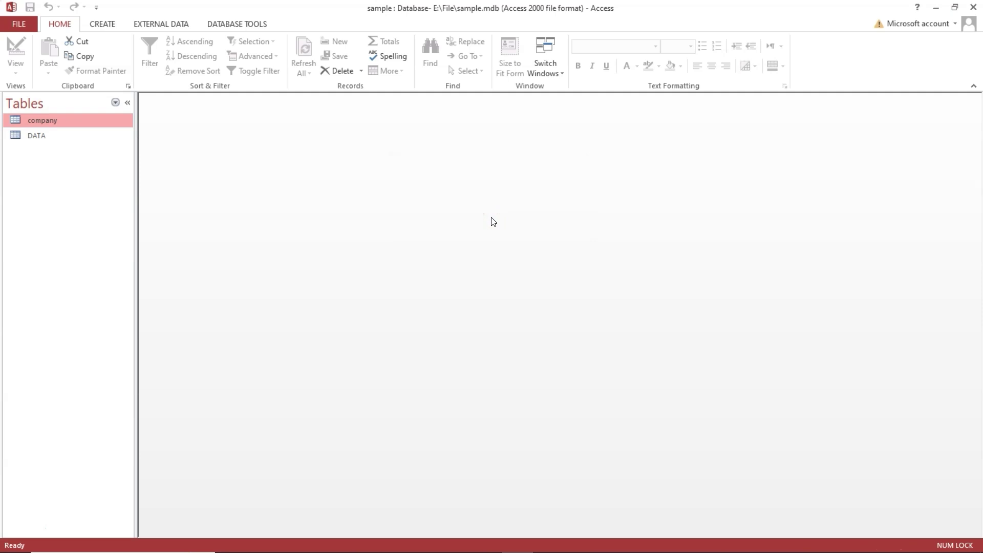
double_click(53, 121)
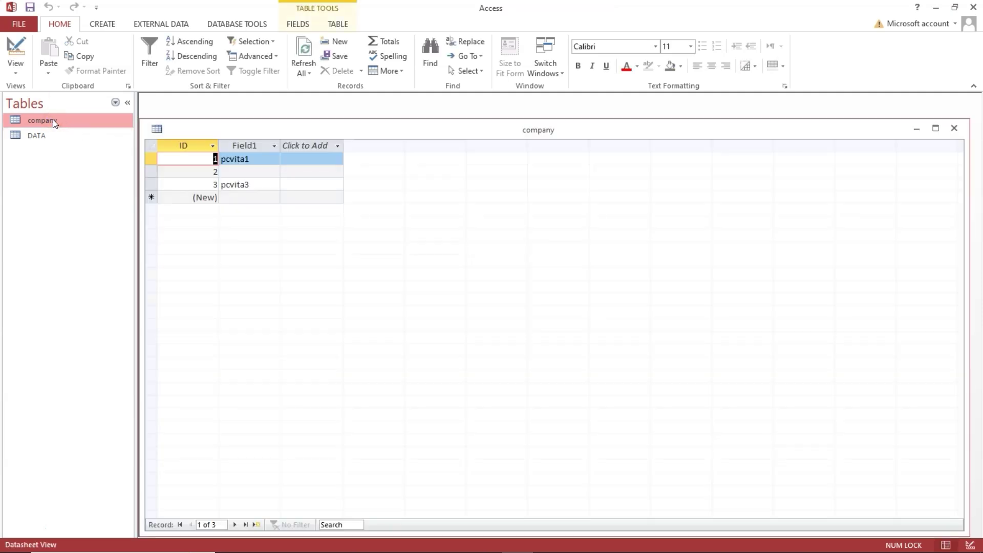
double_click(51, 134)
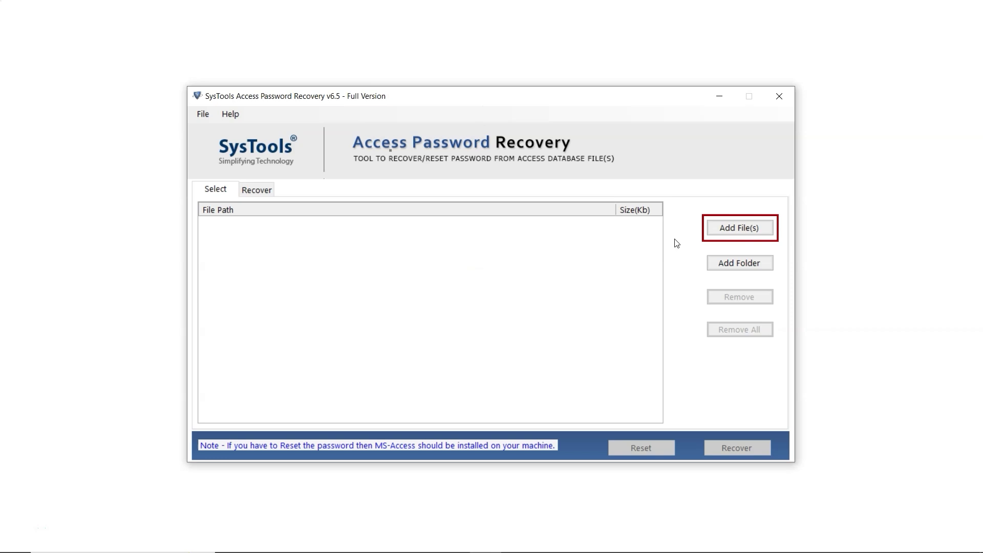
Add sample.mdb to the SysTools file list again
left_click(729, 232)
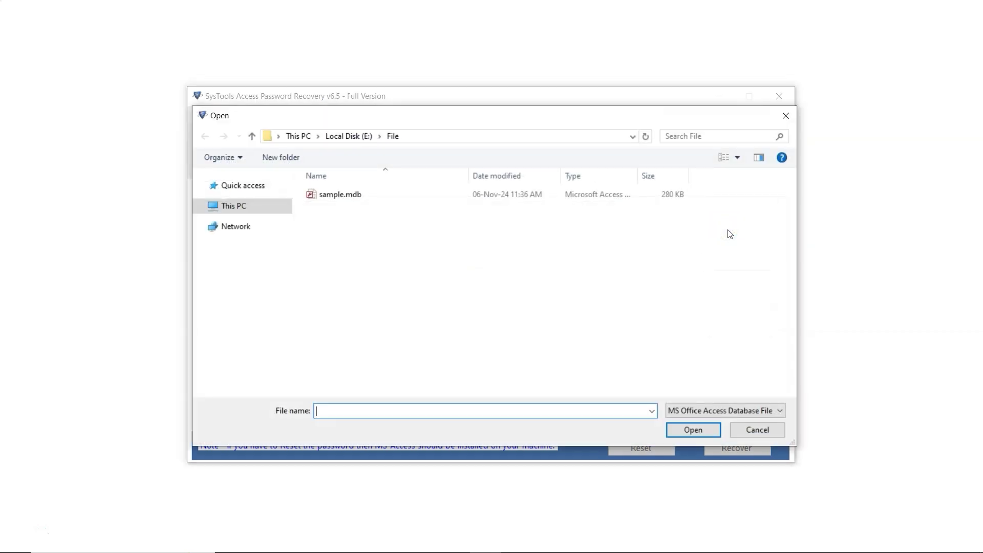
left_click(344, 200)
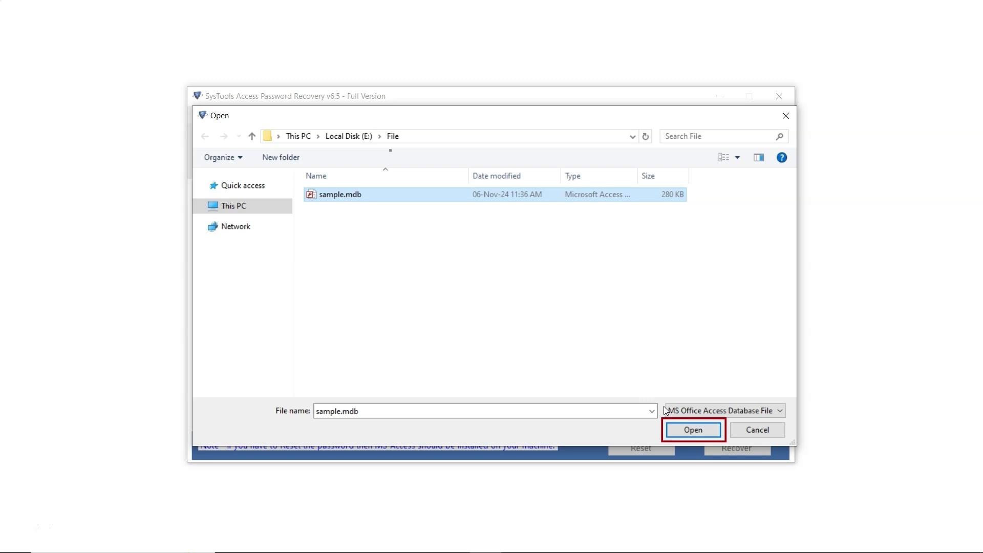
left_click(691, 430)
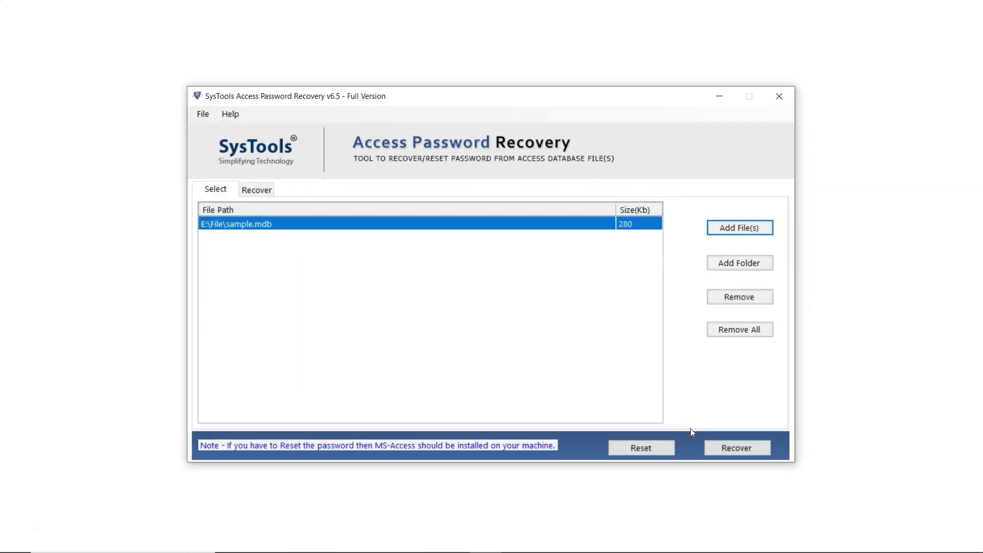
left_click(661, 447)
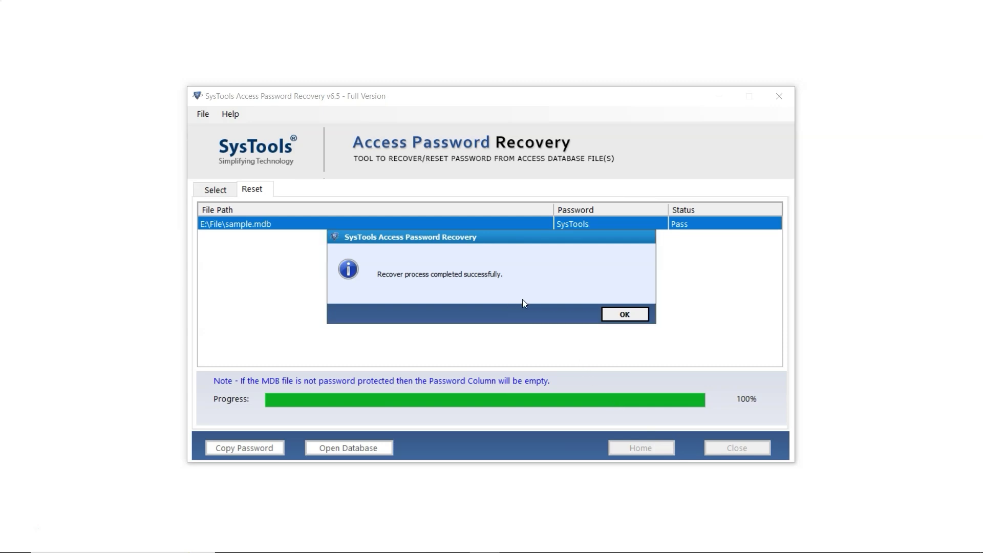
left_click(607, 314)
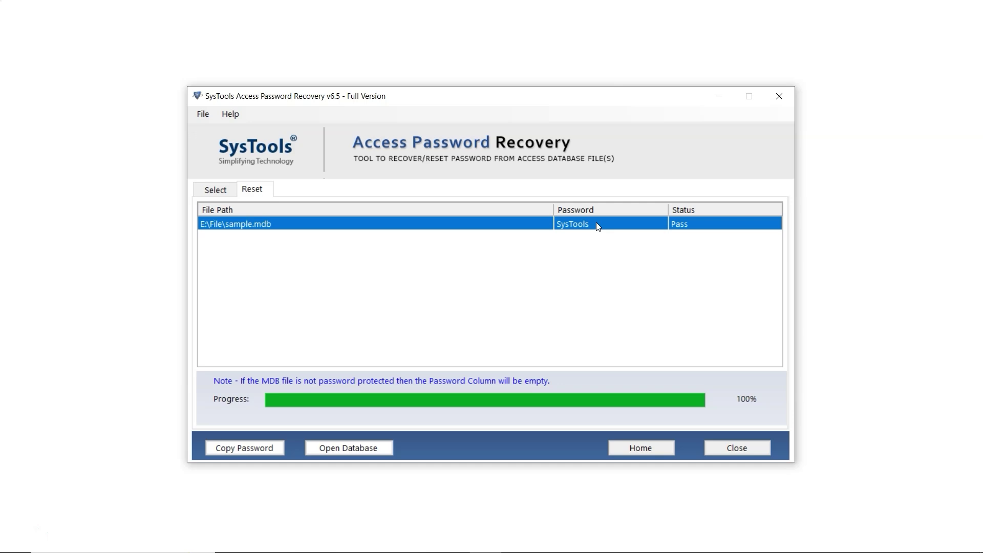
left_click(237, 447)
left_click(326, 447)
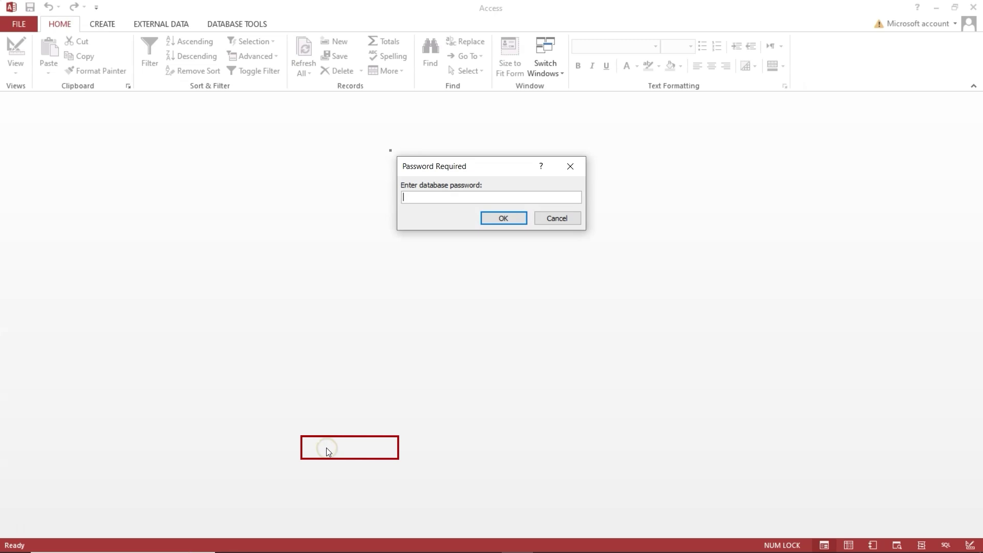
left_click(420, 197)
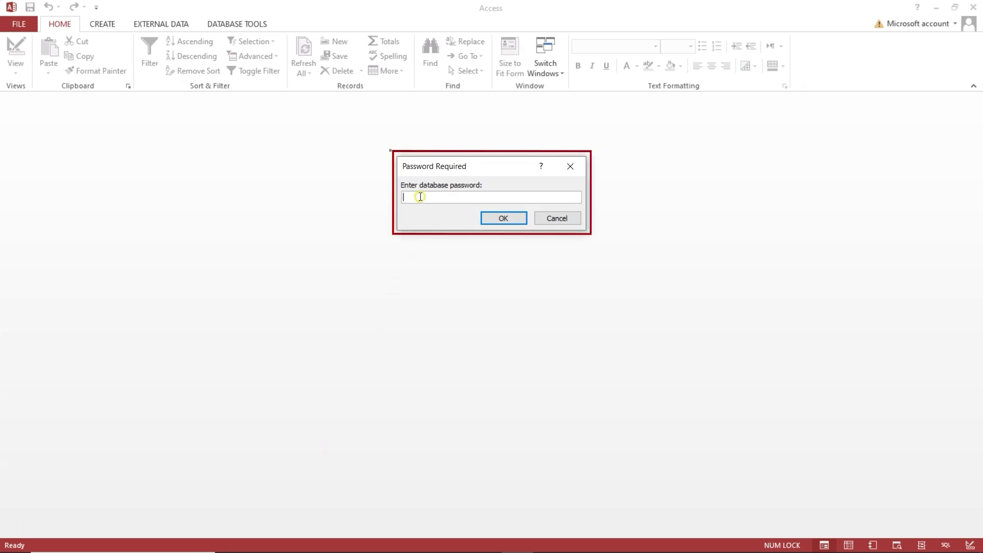
type("*********")
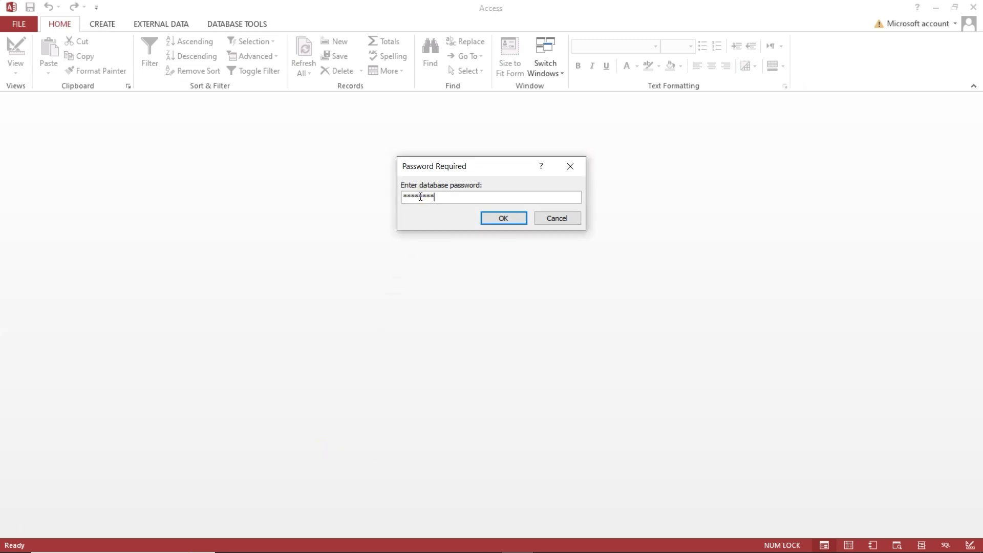
left_click(493, 218)
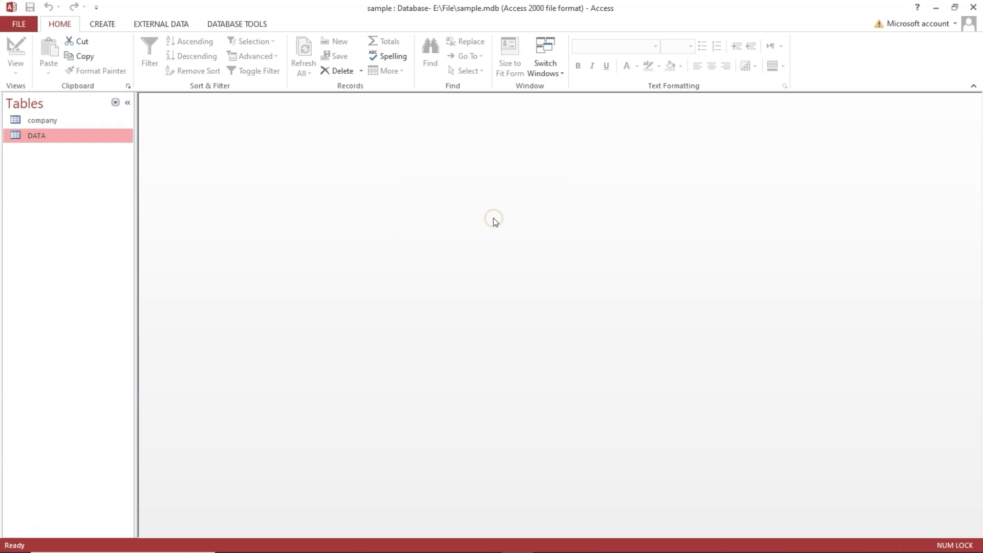
Open the company table, then the DATA table showing its four records
double_click(54, 119)
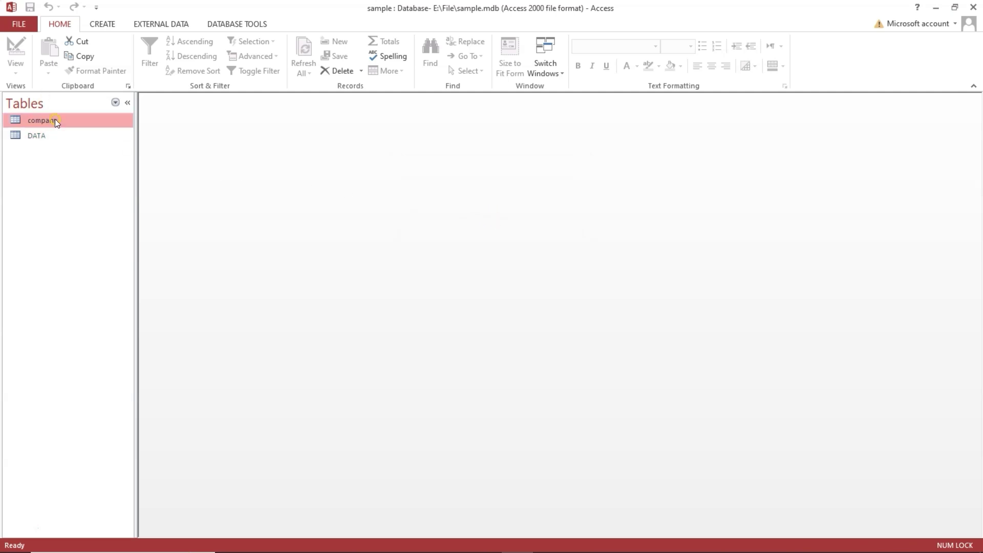
left_click(51, 135)
double_click(51, 134)
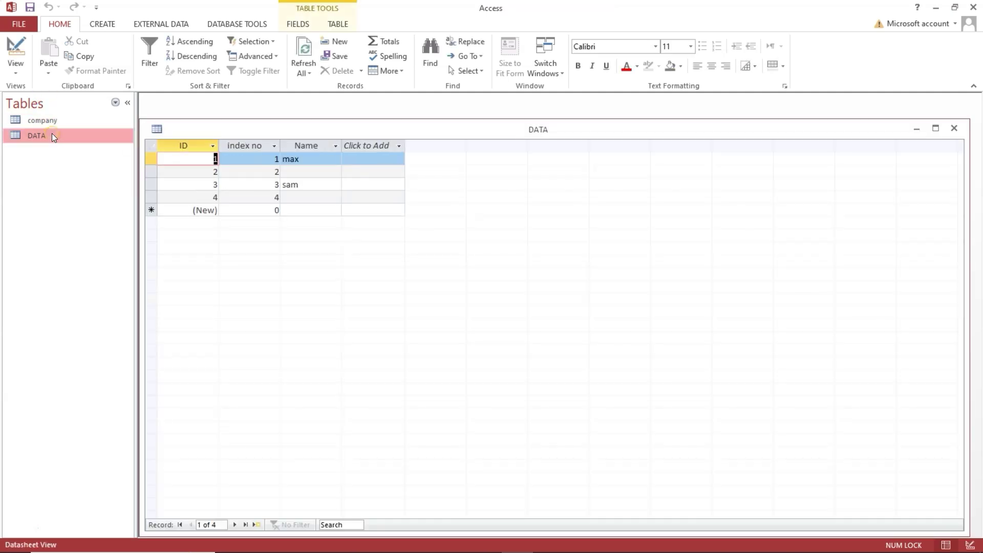